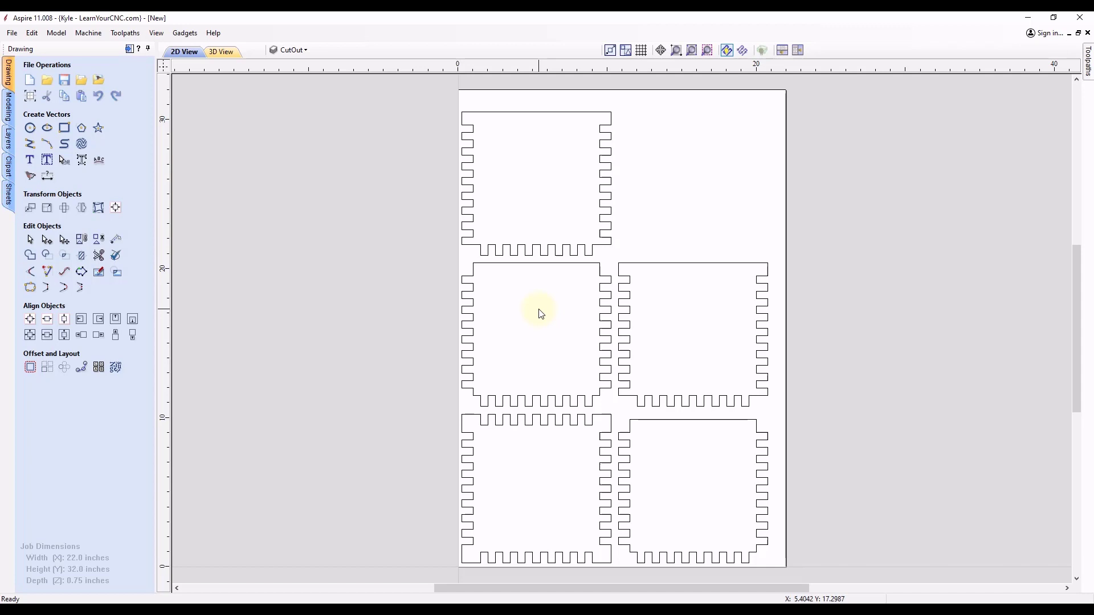
# Select the right-hand box panel in the middle row and open it for node editing.
pyautogui.click(644, 264)
pyautogui.scroll(5, 615, 291)
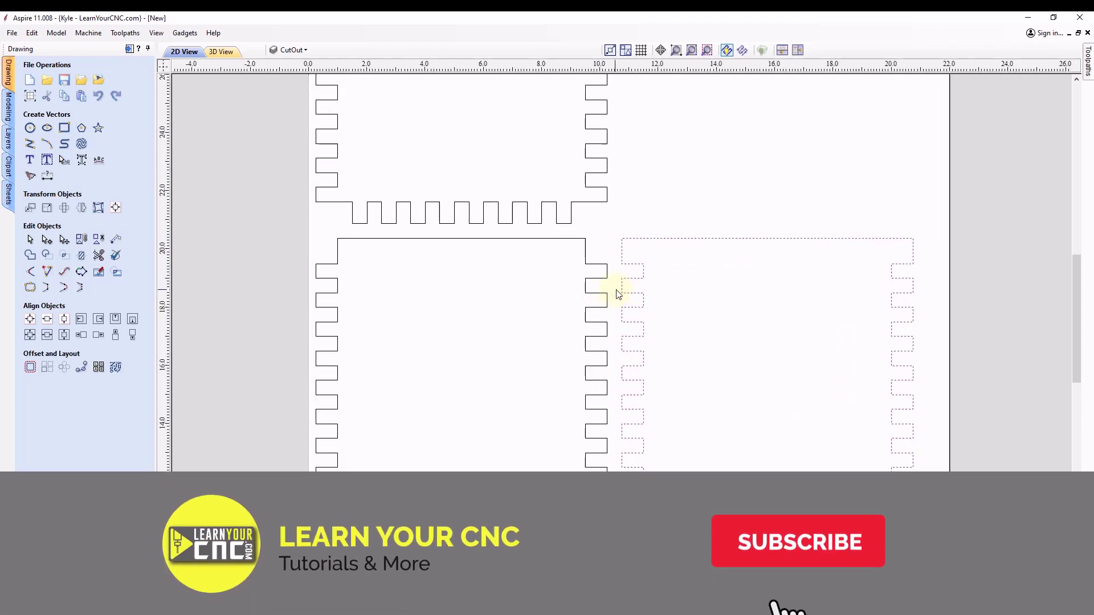
pyautogui.scroll(3, 635, 295)
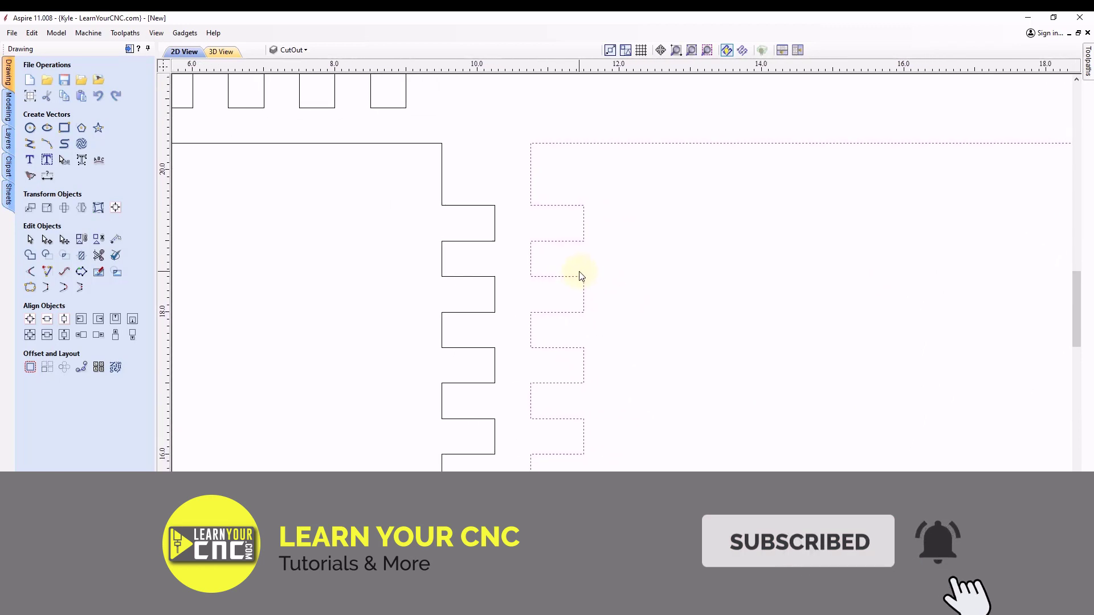
pyautogui.scroll(-2, 570, 269)
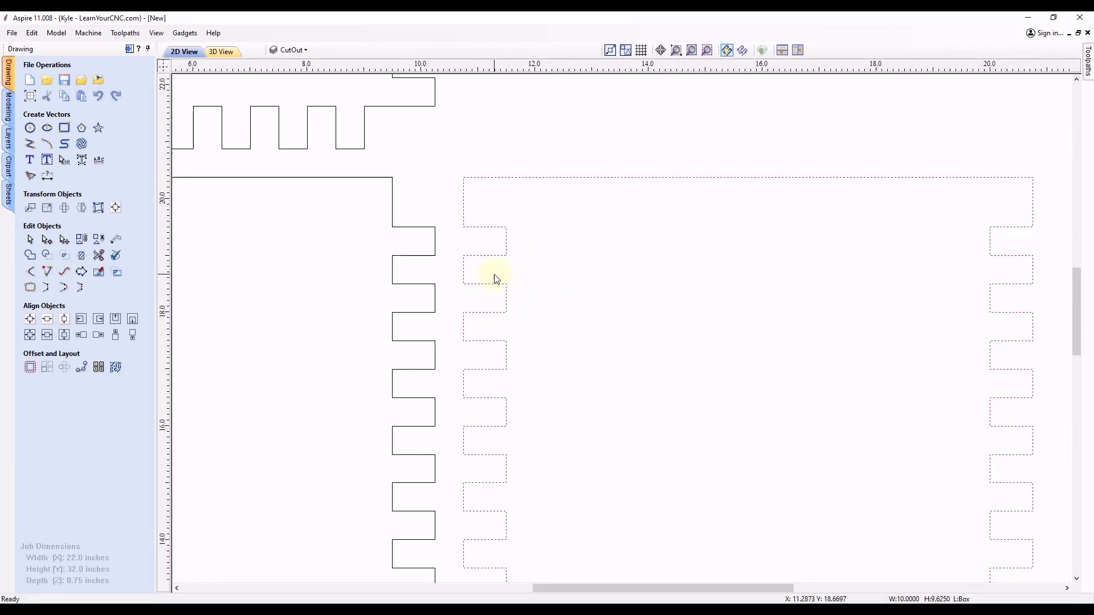
pyautogui.press('n')
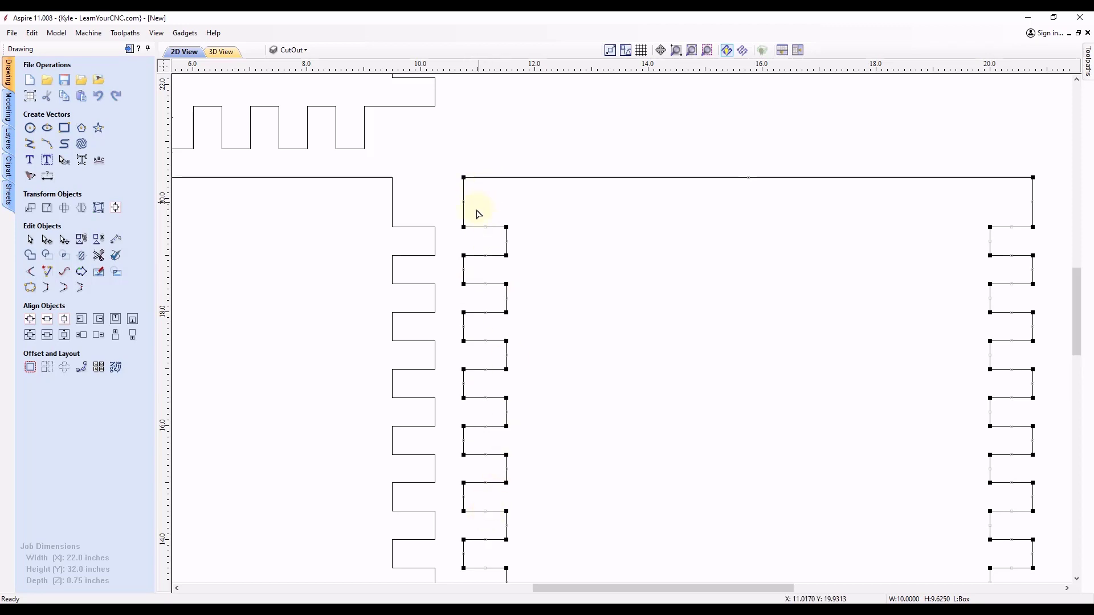
# Try nudging the single node just below the panel's upper-left corner, then undo the change.
pyautogui.click(463, 227)
pyautogui.press('Right')
pyautogui.press('Right')
pyautogui.press('Down')
pyautogui.press('Left')
pyautogui.press('Left')
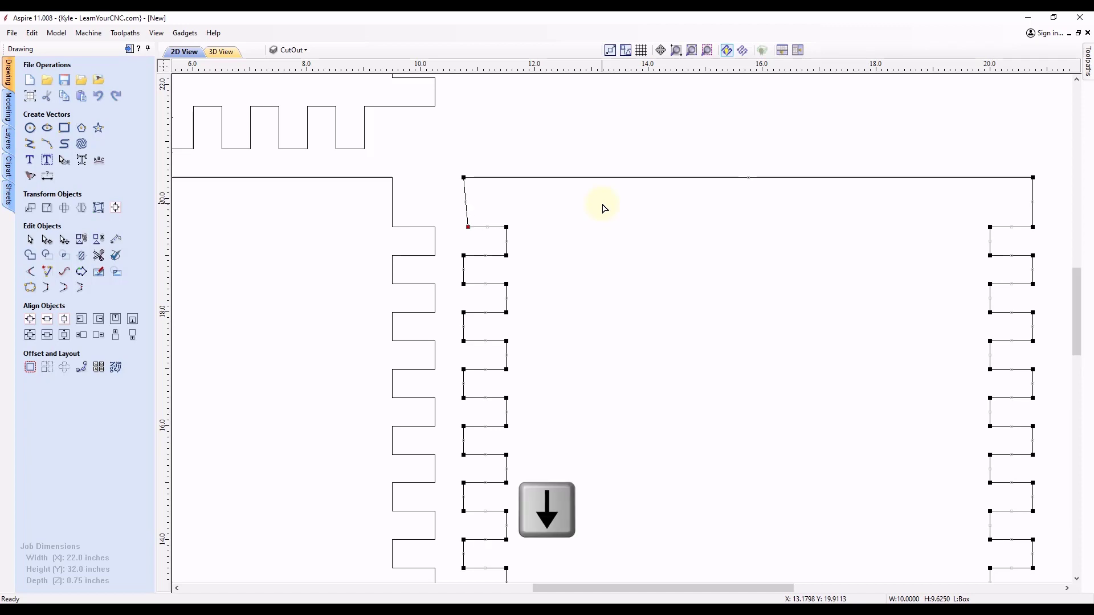
pyautogui.press('Right')
pyautogui.hotkey('ctrl', 'z')
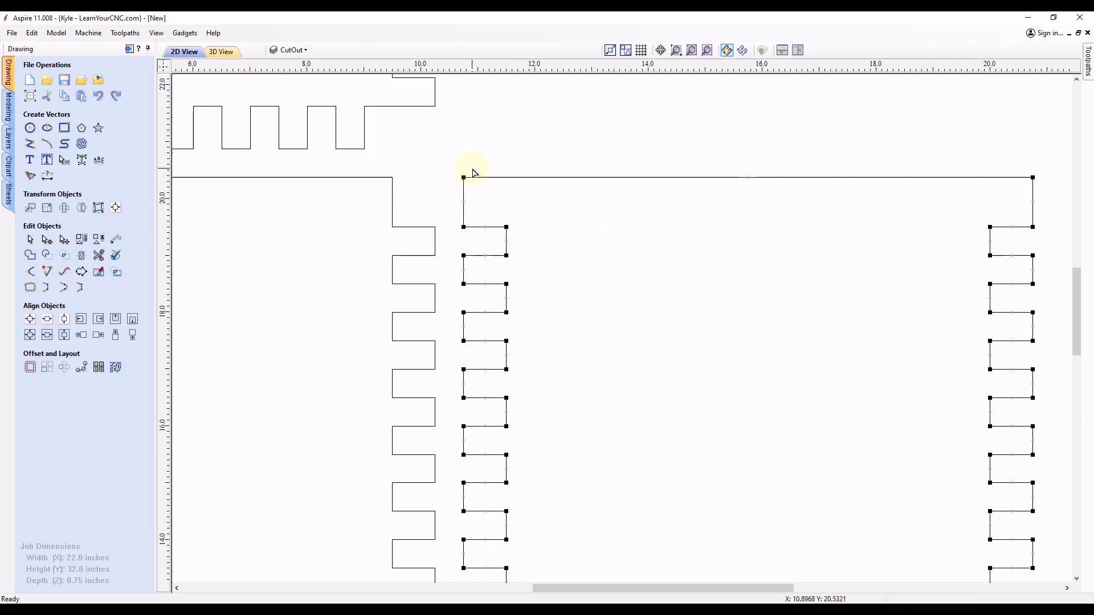
# Try nudging the two nodes of the panel's upper-left corner edge together, first to the right and then upward.
pyautogui.moveTo(474, 161); pyautogui.dragTo(453, 240)
pyautogui.press('Right')
pyautogui.press('Right')
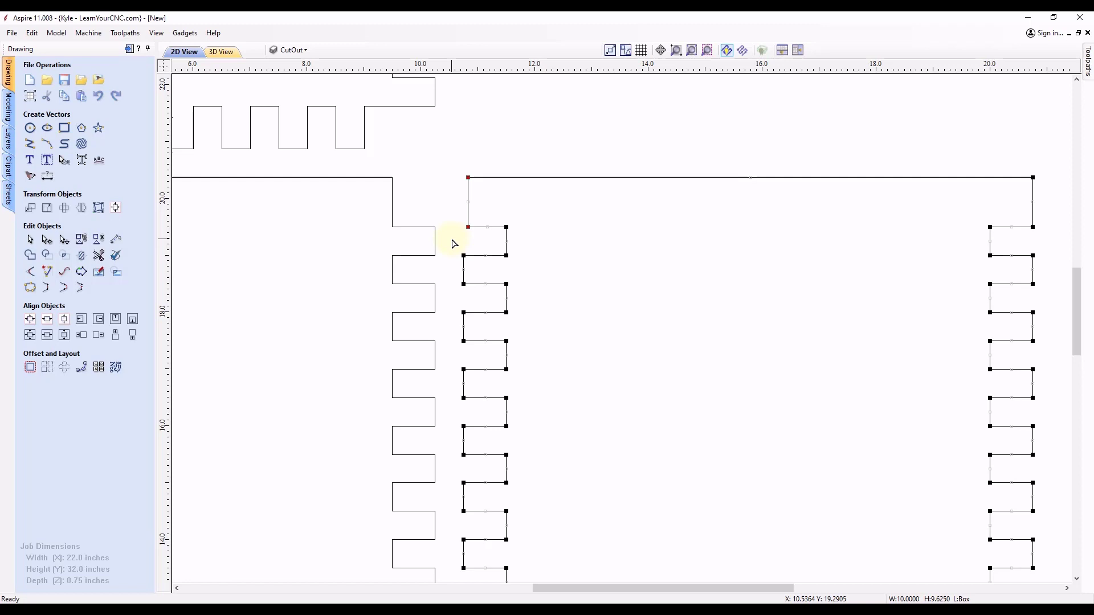
pyautogui.press('Up')
pyautogui.press('Up')
pyautogui.press('Up')
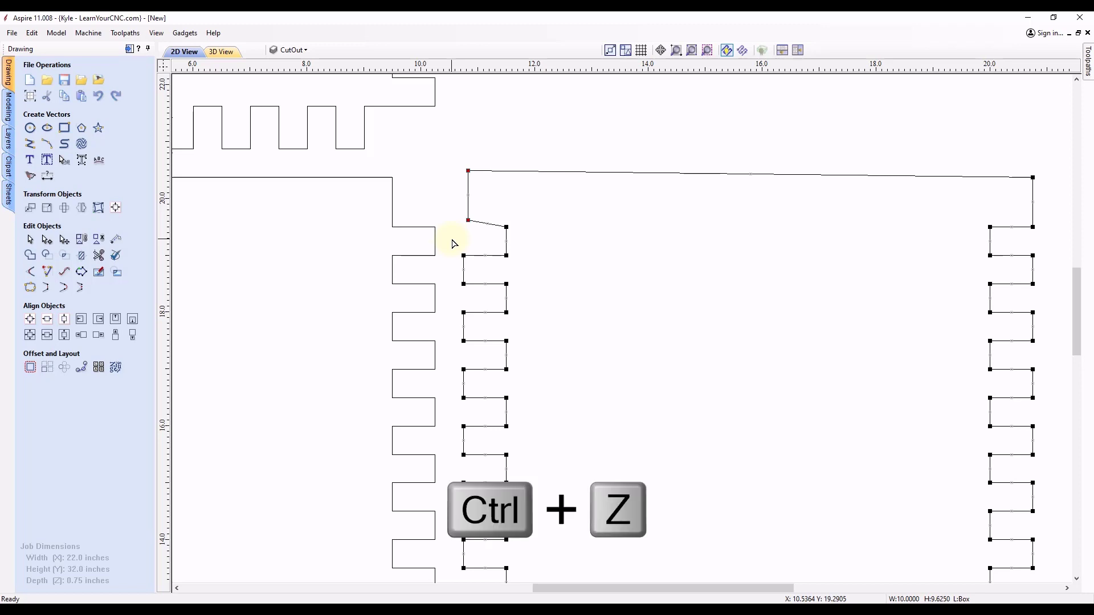
# Undo all the nudges made to the two corner nodes.
pyautogui.hotkey('ctrl', 'z')
pyautogui.hotkey('ctrl', 'z')
pyautogui.hotkey('ctrl', 'z')
pyautogui.hotkey('ctrl', 'z')
pyautogui.hotkey('ctrl', 'z')
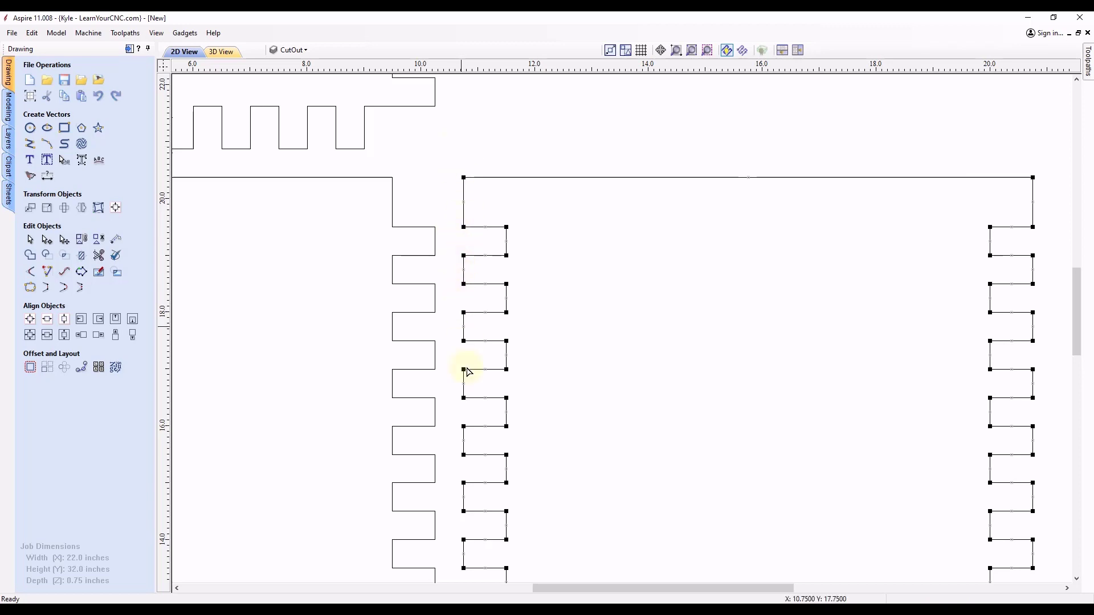
# Select all outermost nodes along the panel's left edge and move them exactly 0.25 inches to the right.
pyautogui.press('Up')
pyautogui.scroll(-3, 484, 474)
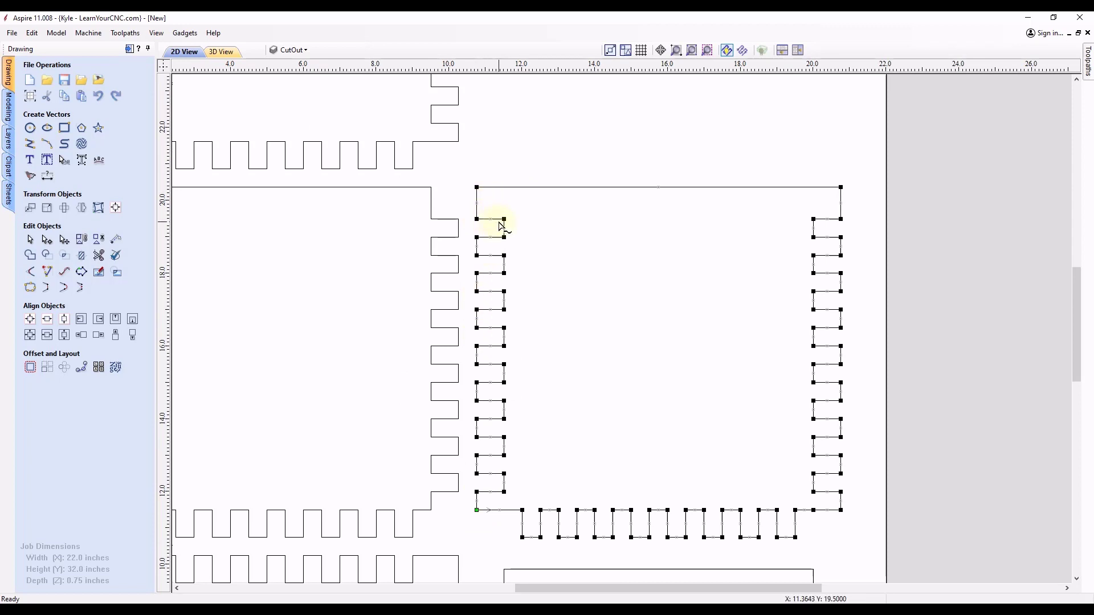
pyautogui.moveTo(485, 167); pyautogui.dragTo(463, 519)
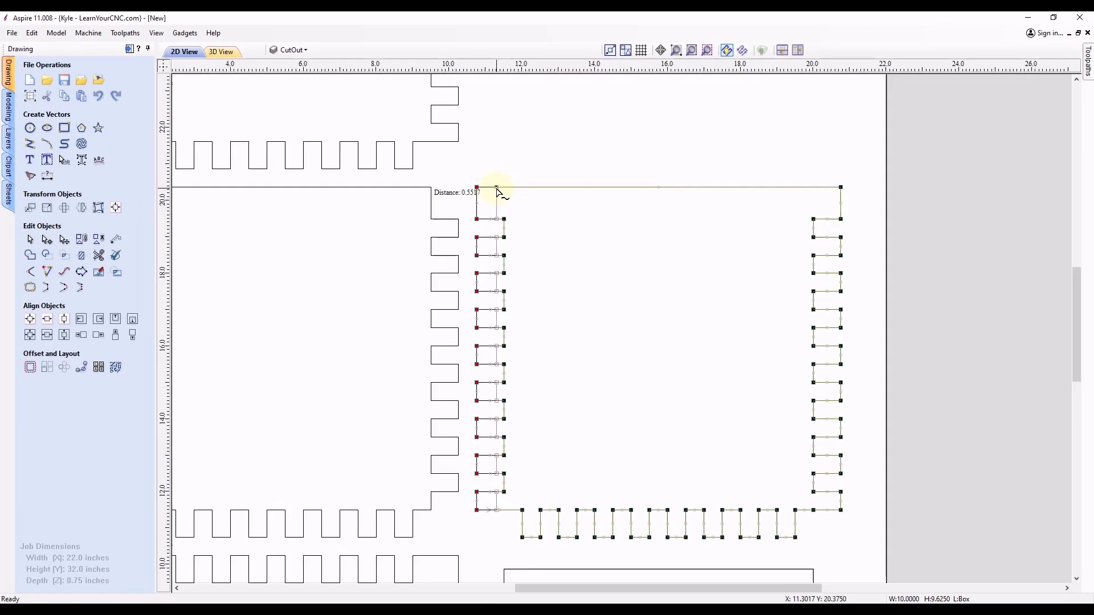
pyautogui.moveTo(497, 191); pyautogui.dragTo(497, 191)
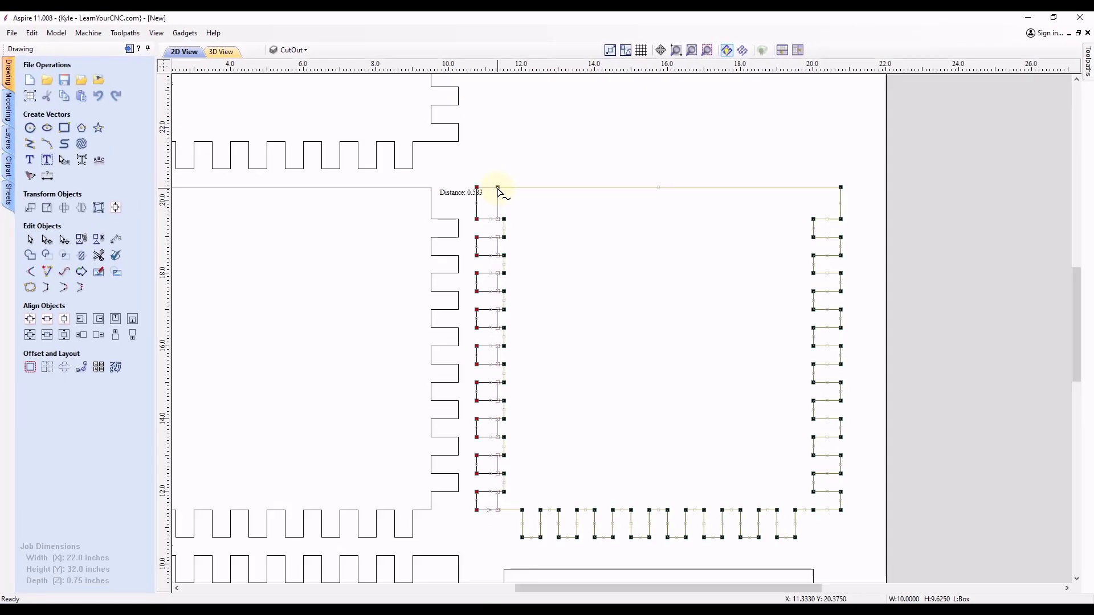
pyautogui.moveTo(498, 192); pyautogui.dragTo(496, 192)
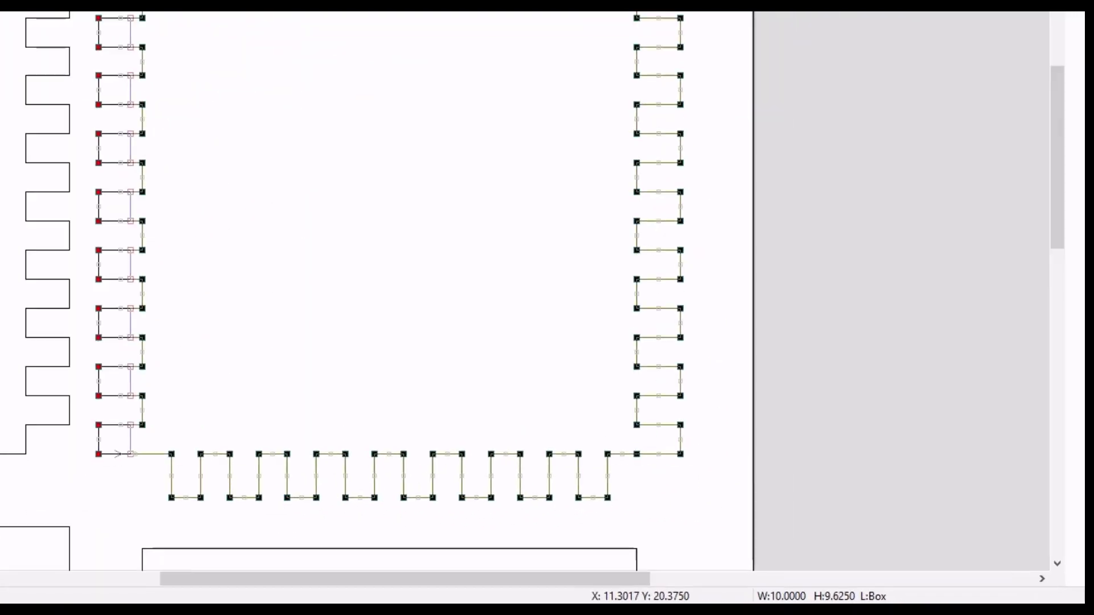
pyautogui.write('.')
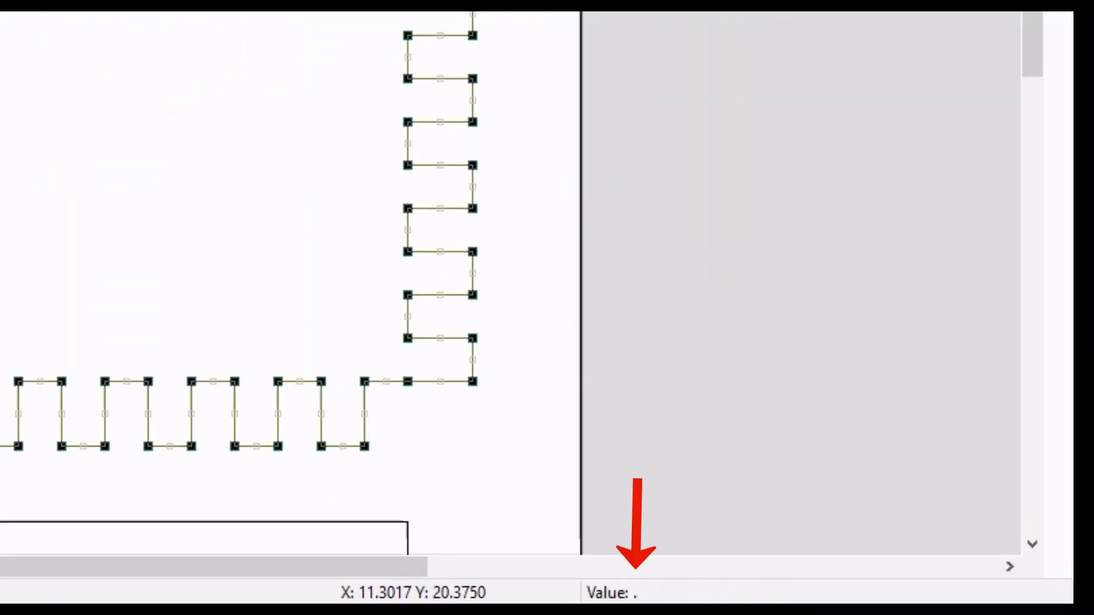
pyautogui.write('25')
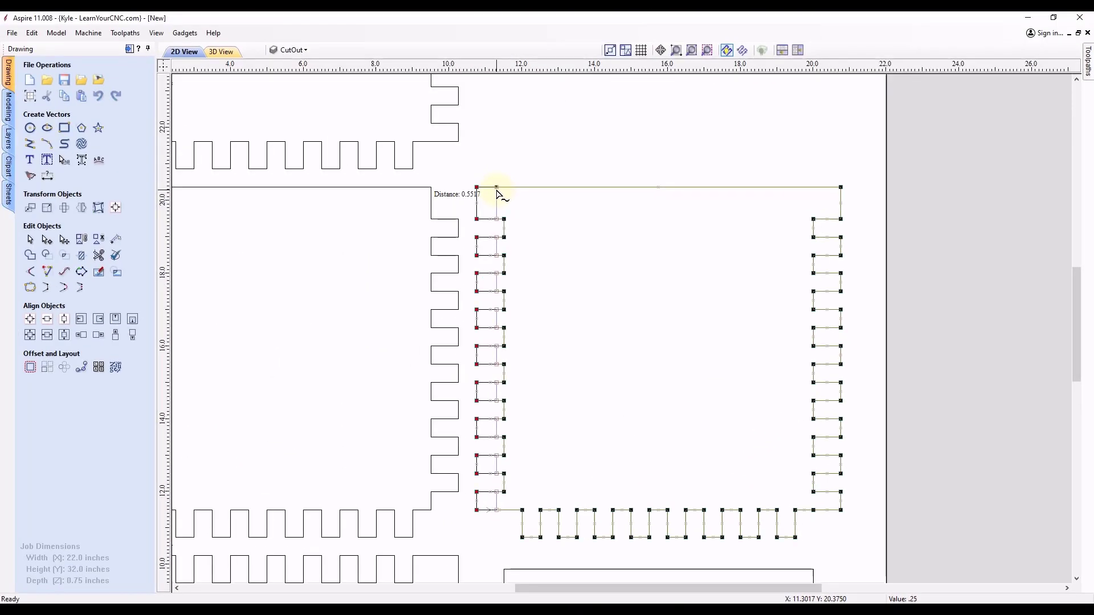
pyautogui.click(498, 193)
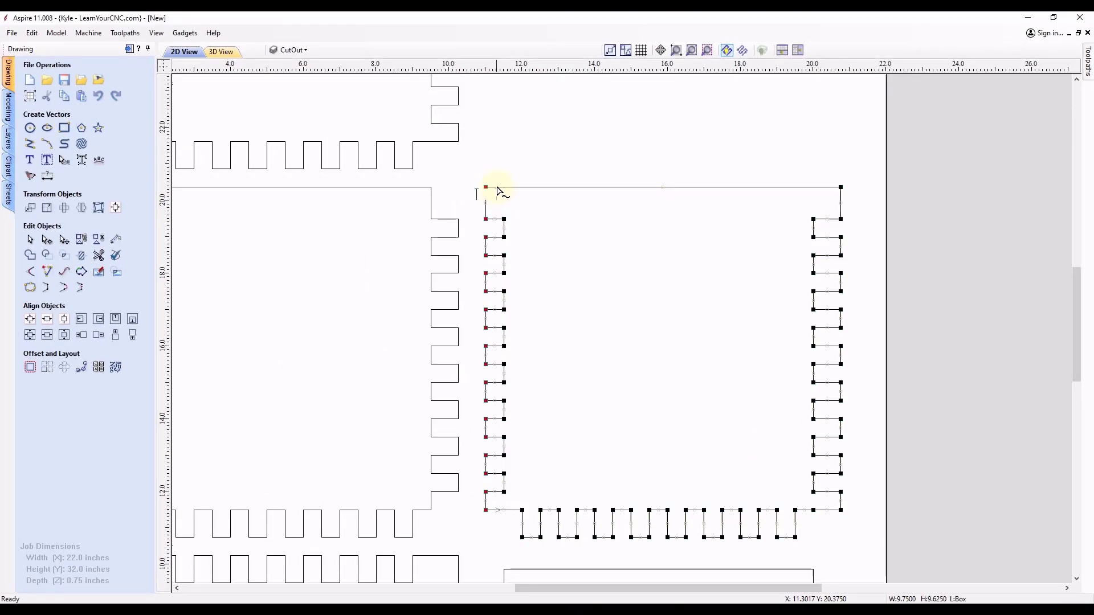
# Place a vertical guide aligned with the panel's shifted left edge, then leave node editing and deselect the panel.
pyautogui.scroll(2, 496, 190)
pyautogui.scroll(-1, 481, 173)
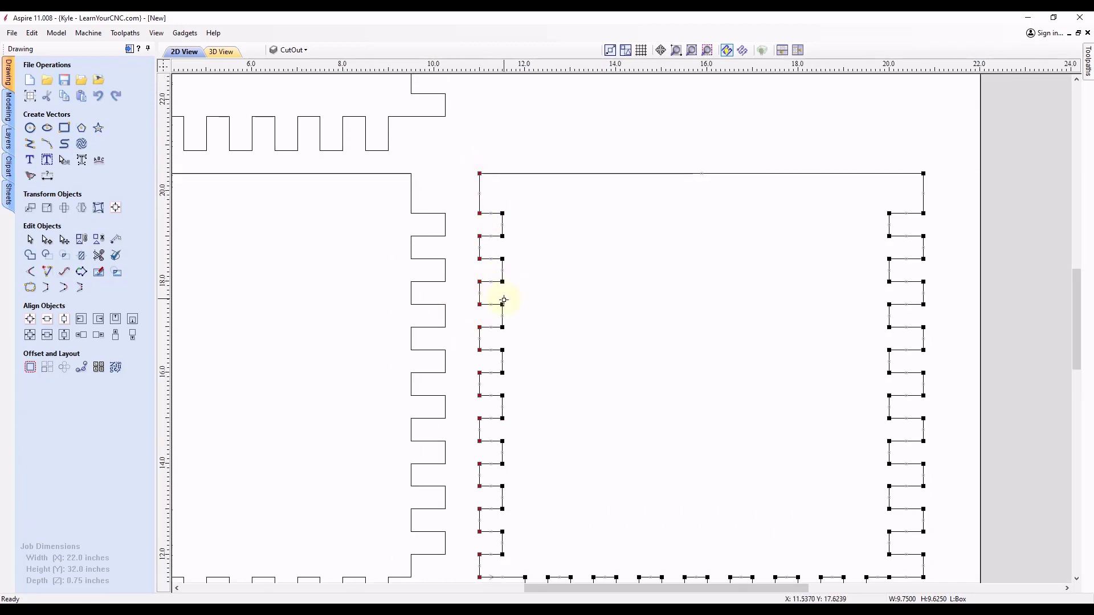
pyautogui.scroll(-1, 463, 278)
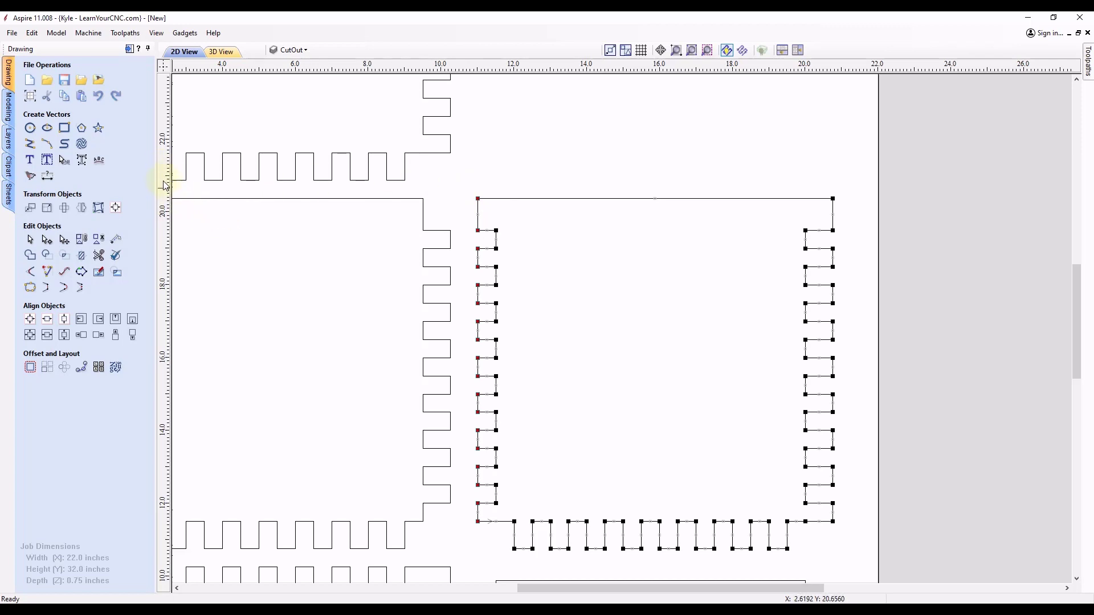
pyautogui.moveTo(164, 178); pyautogui.dragTo(477, 200)
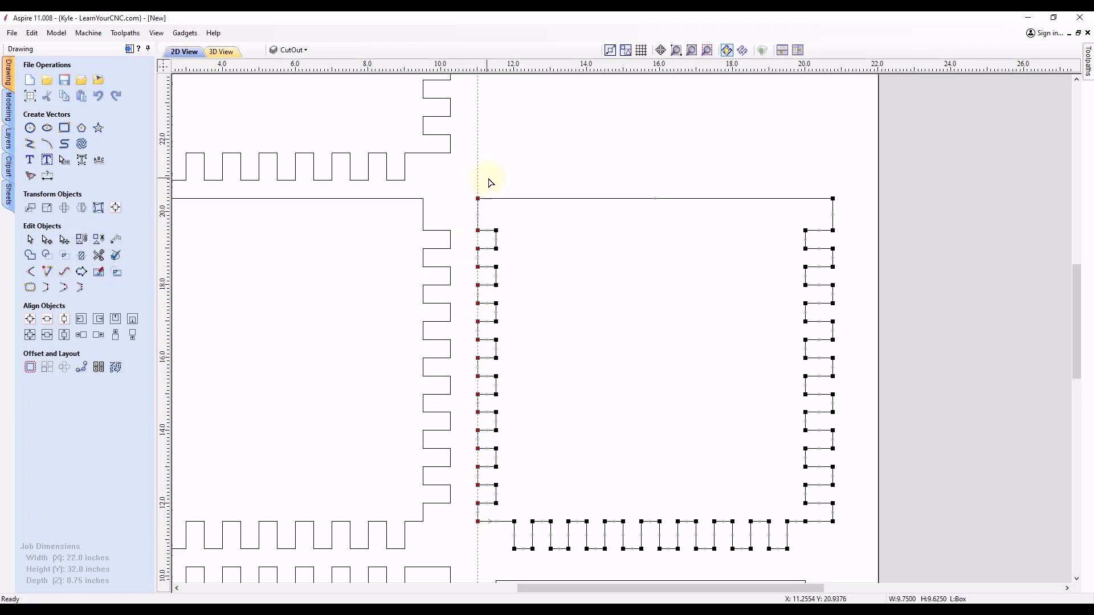
pyautogui.press('n')
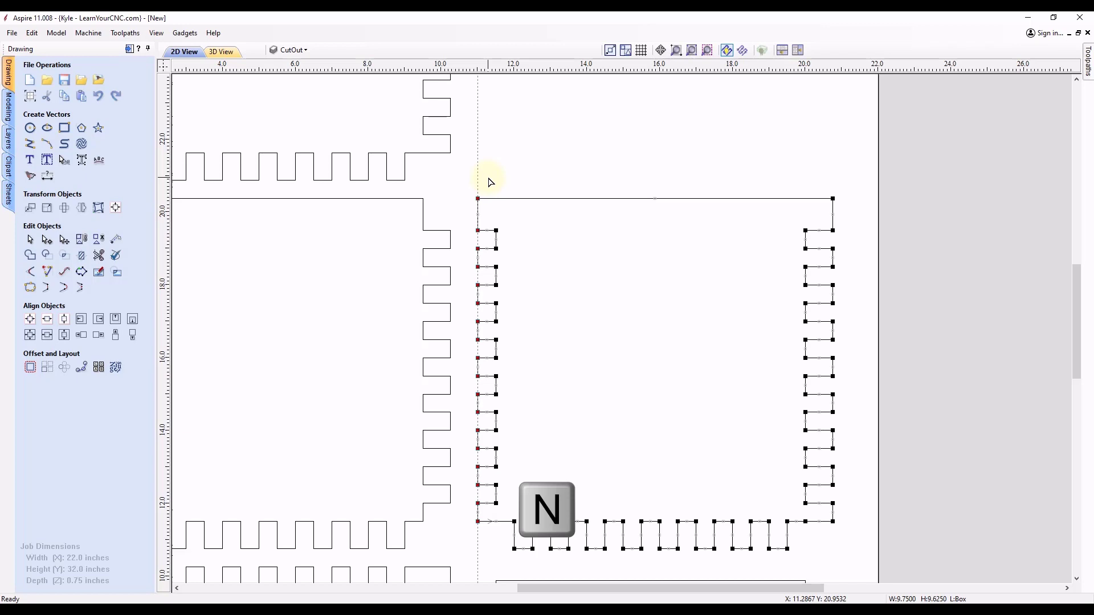
pyautogui.press('n')
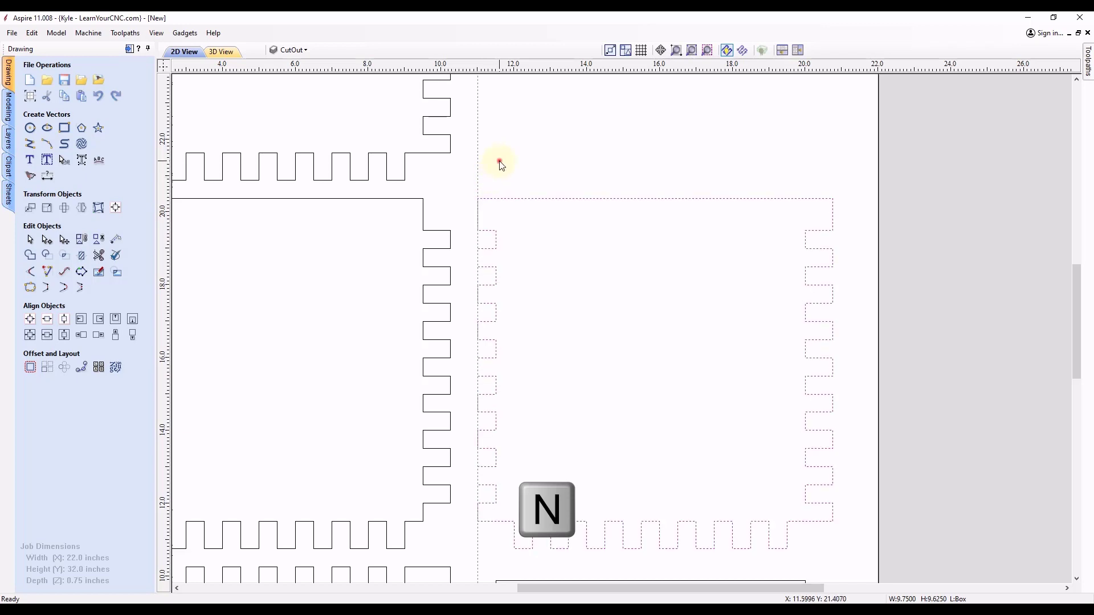
pyautogui.click(500, 163)
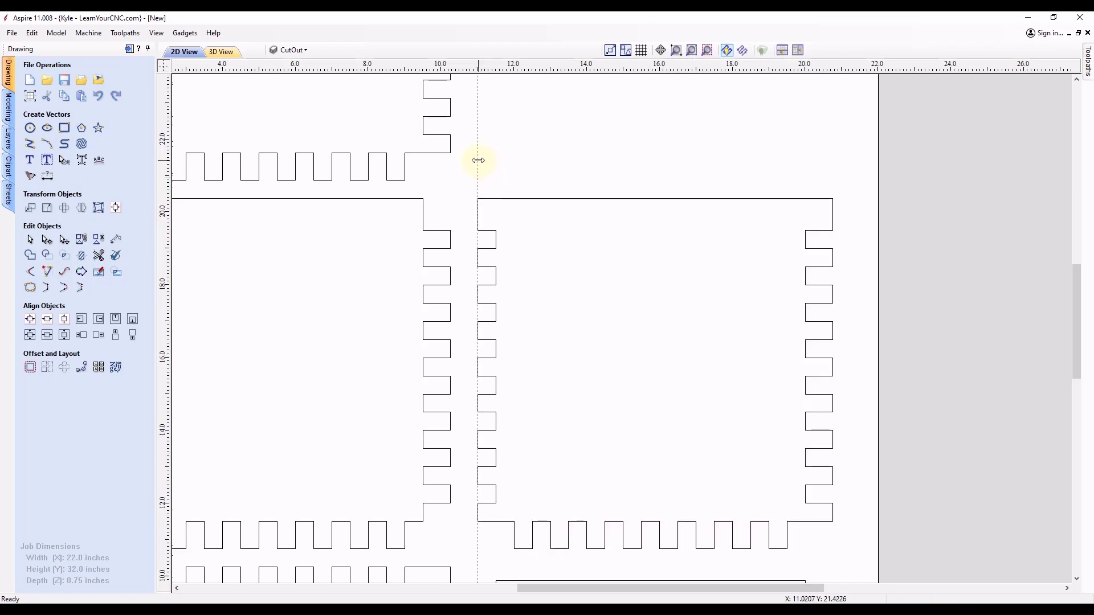
# Subtract 0.25 from the vertical guide's position so that it sits at 10.75 inches, and apply the change.
pyautogui.doubleClick(478, 161)
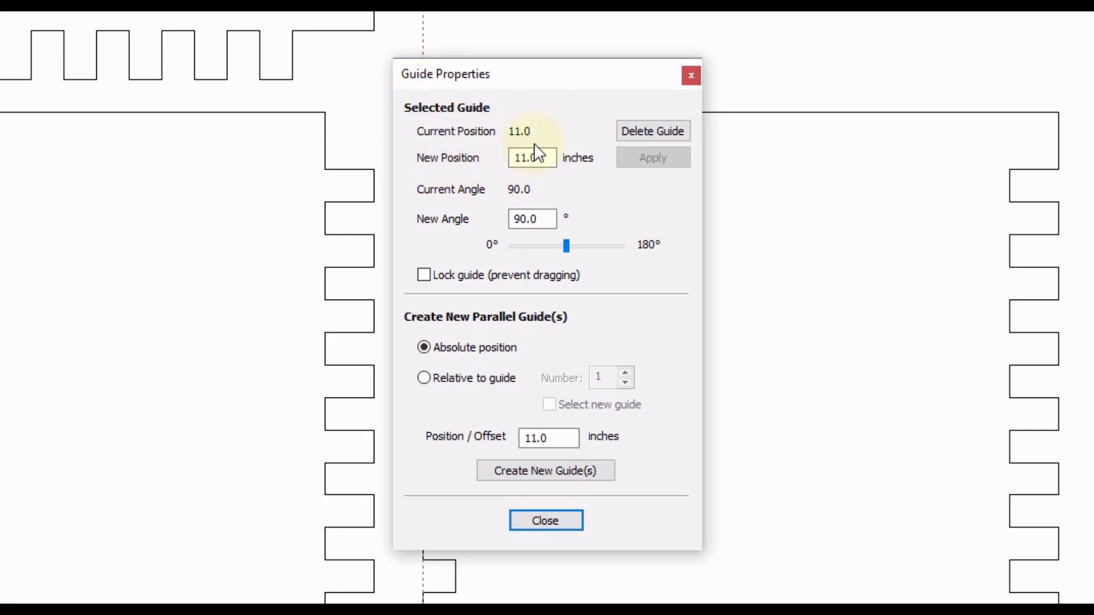
pyautogui.click(530, 158)
pyautogui.doubleClick(522, 158)
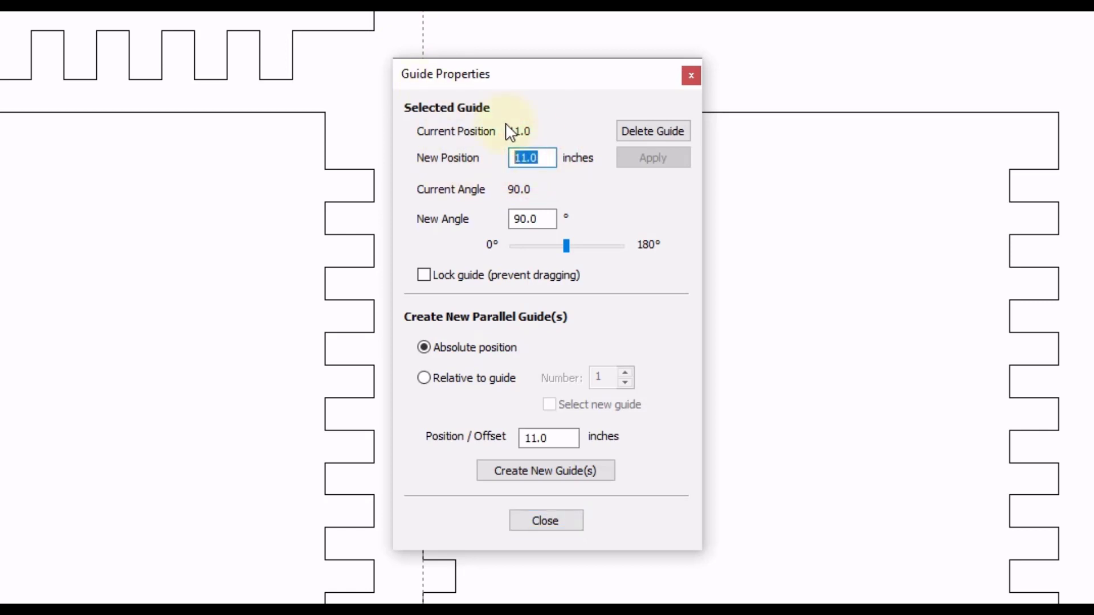
pyautogui.click(545, 158)
pyautogui.write('-.25')
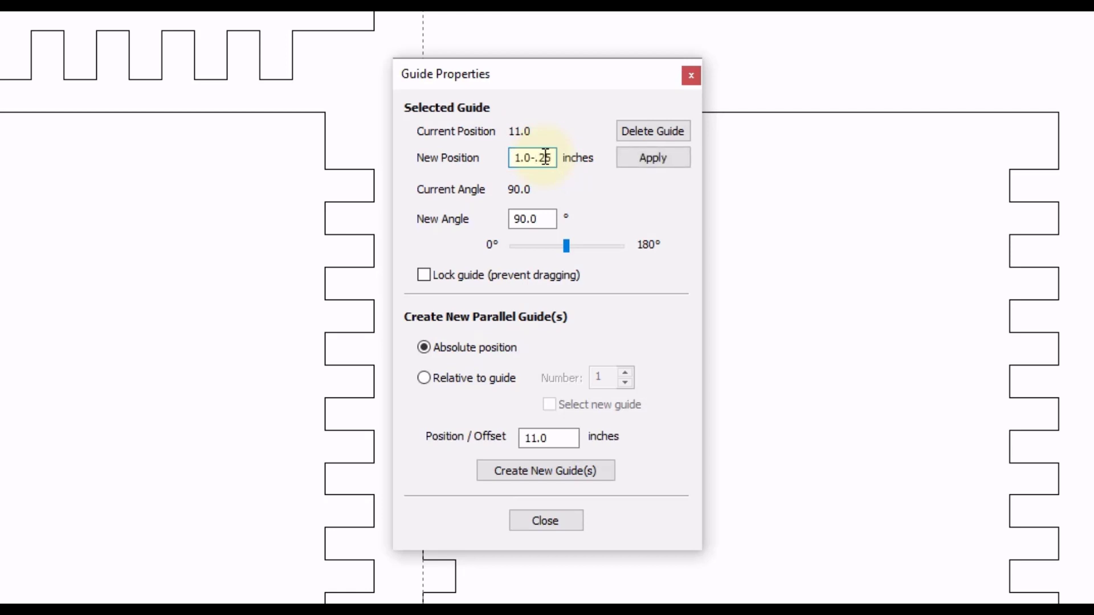
pyautogui.press('=')
pyautogui.click(650, 159)
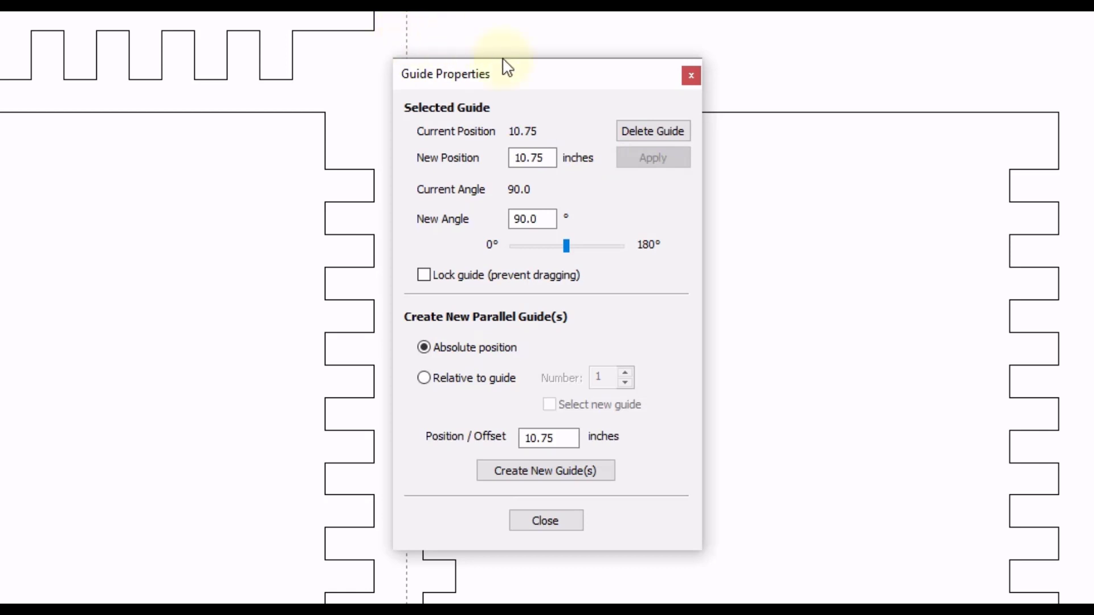
pyautogui.click(547, 518)
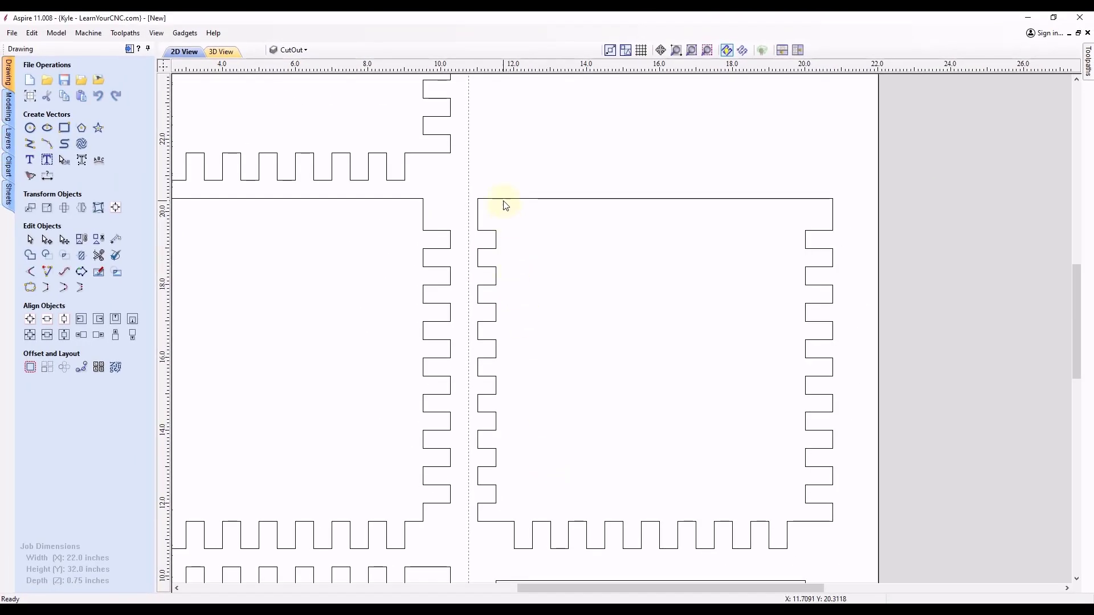
# Move all outermost nodes of the panel's left edge 0.25 inches left, snapping them onto the vertical guide, and finish node editing.
pyautogui.click(504, 200)
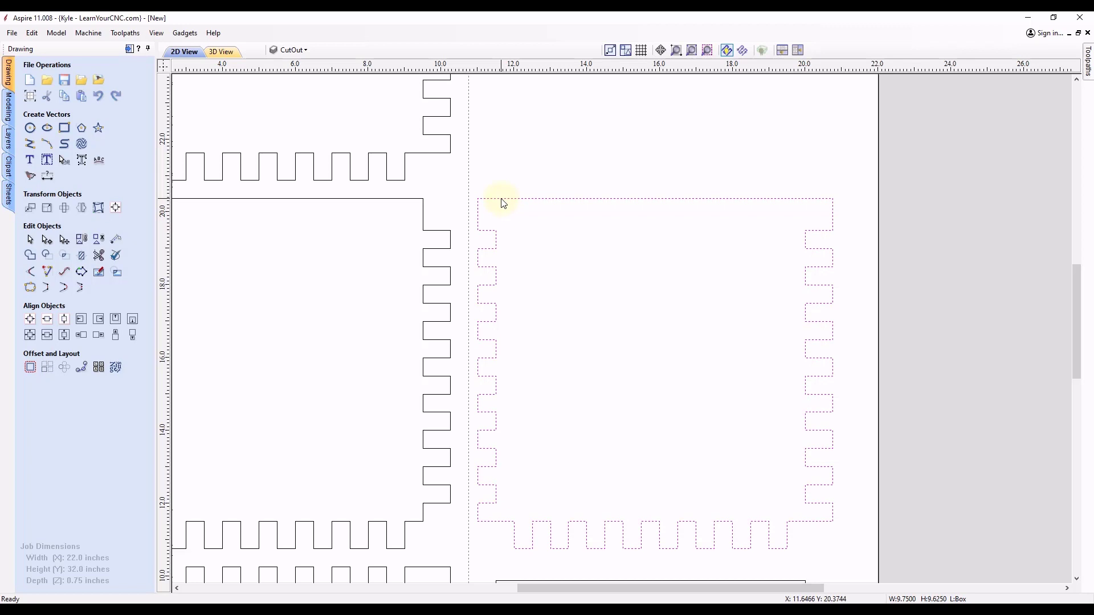
pyautogui.press('n')
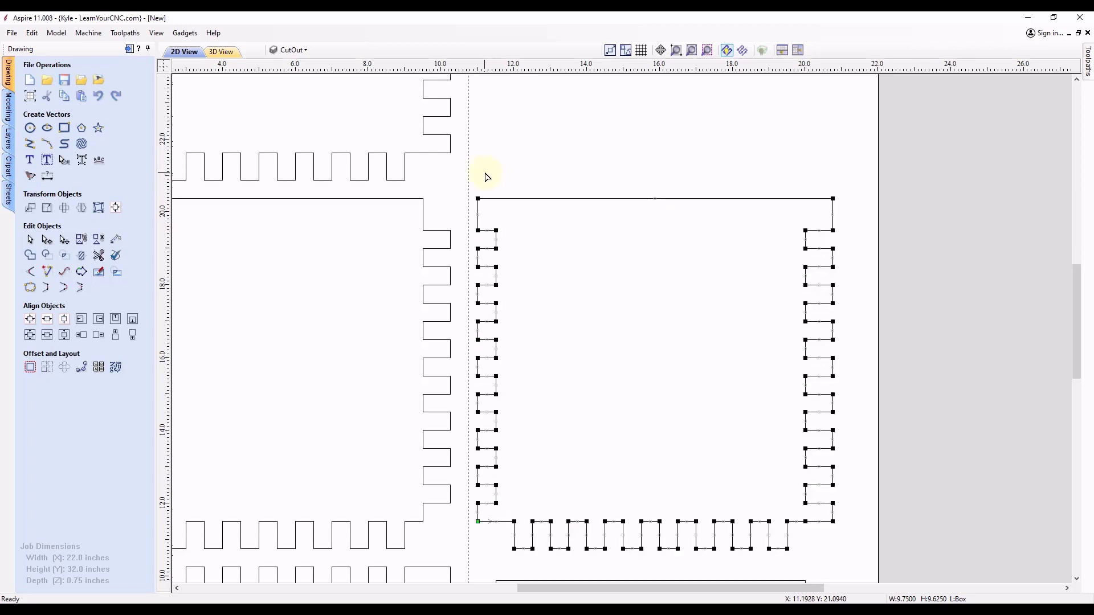
pyautogui.moveTo(485, 173); pyautogui.dragTo(460, 543)
pyautogui.scroll(5, 469, 197)
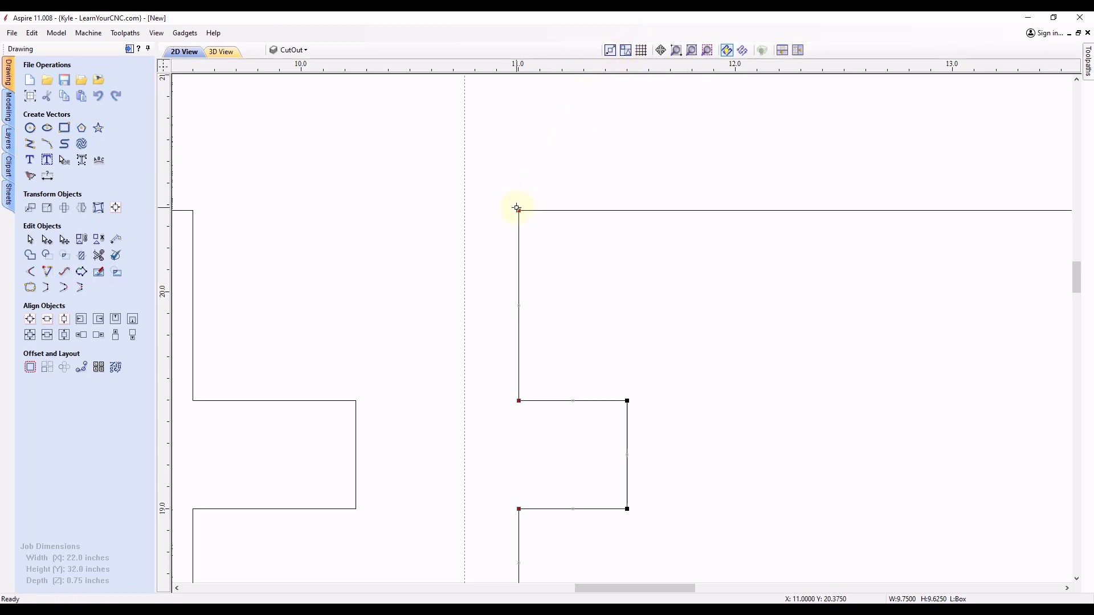
pyautogui.moveTo(518, 210); pyautogui.dragTo(466, 210)
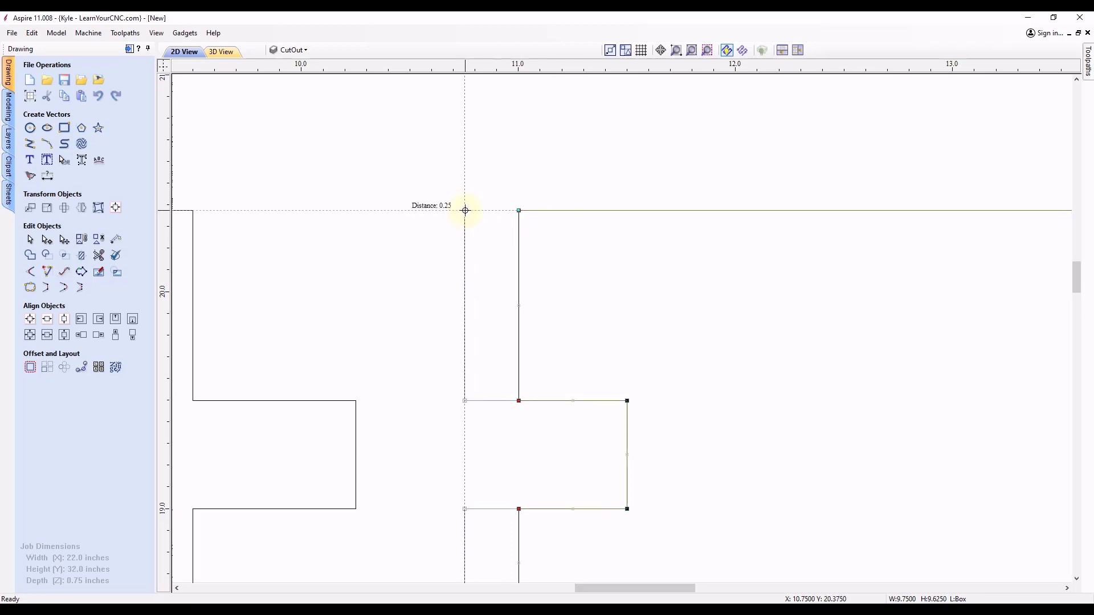
pyautogui.moveTo(465, 210); pyautogui.dragTo(465, 210)
pyautogui.scroll(-3, 462, 216)
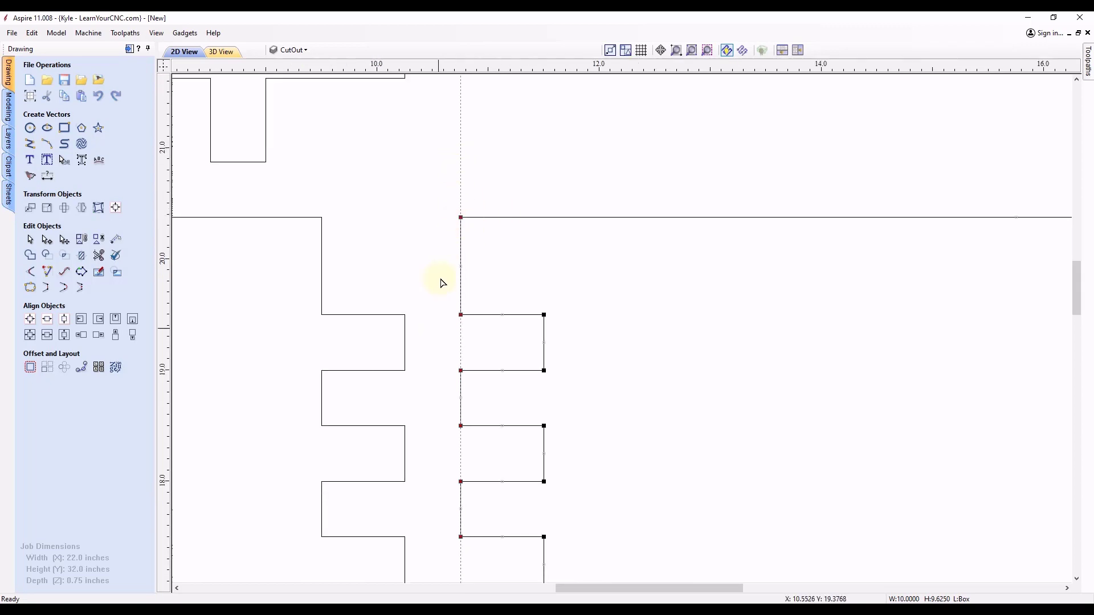
pyautogui.scroll(-3, 448, 289)
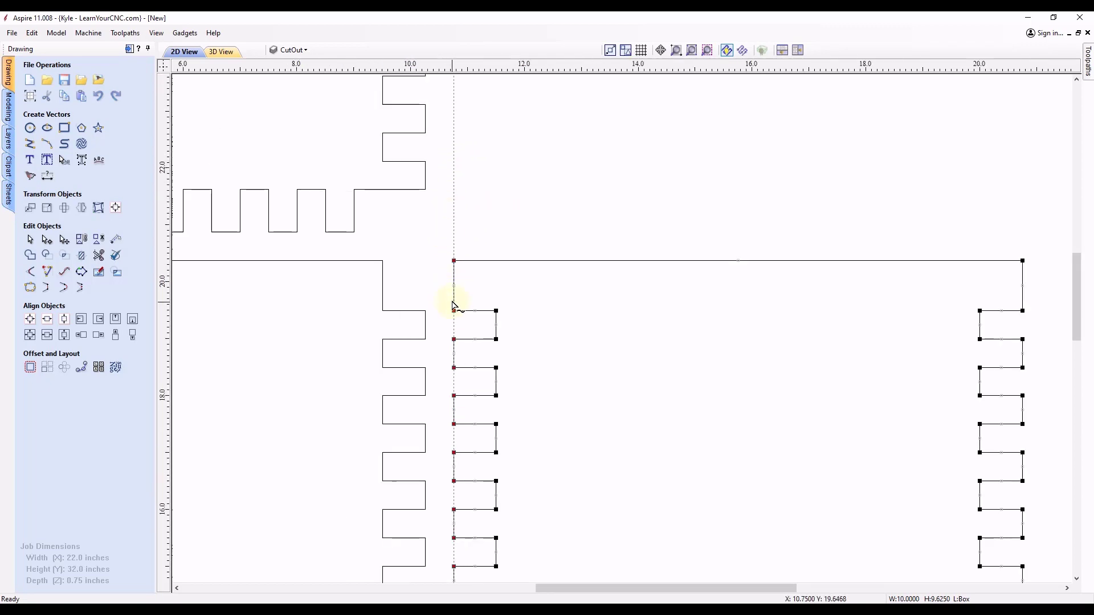
pyautogui.moveTo(469, 313); pyautogui.dragTo(481, 251, button='middle')
pyautogui.scroll(-2, 482, 251)
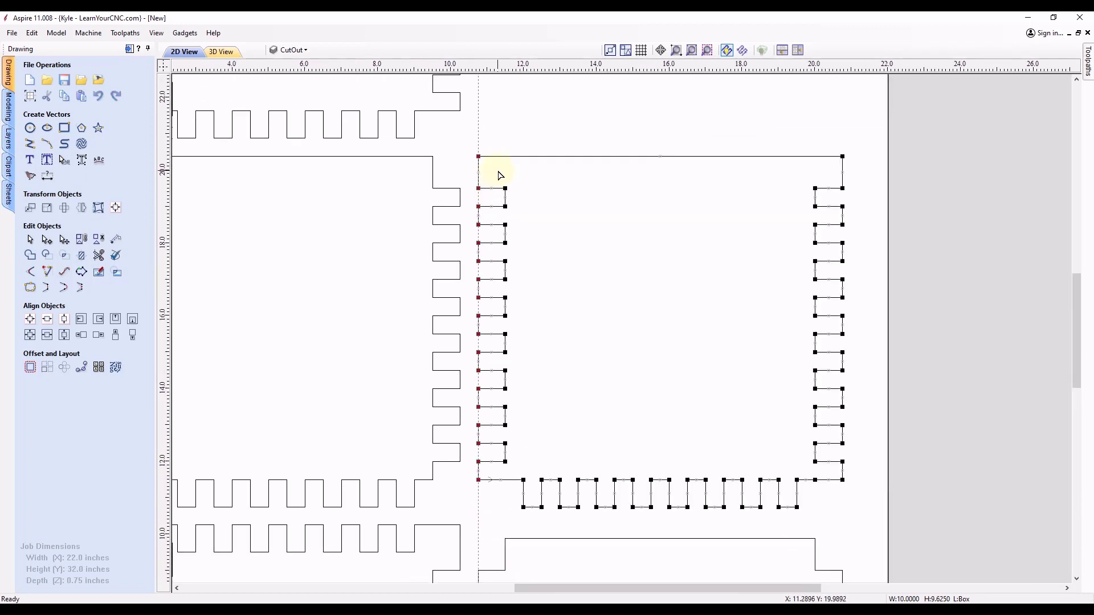
pyautogui.click(500, 176)
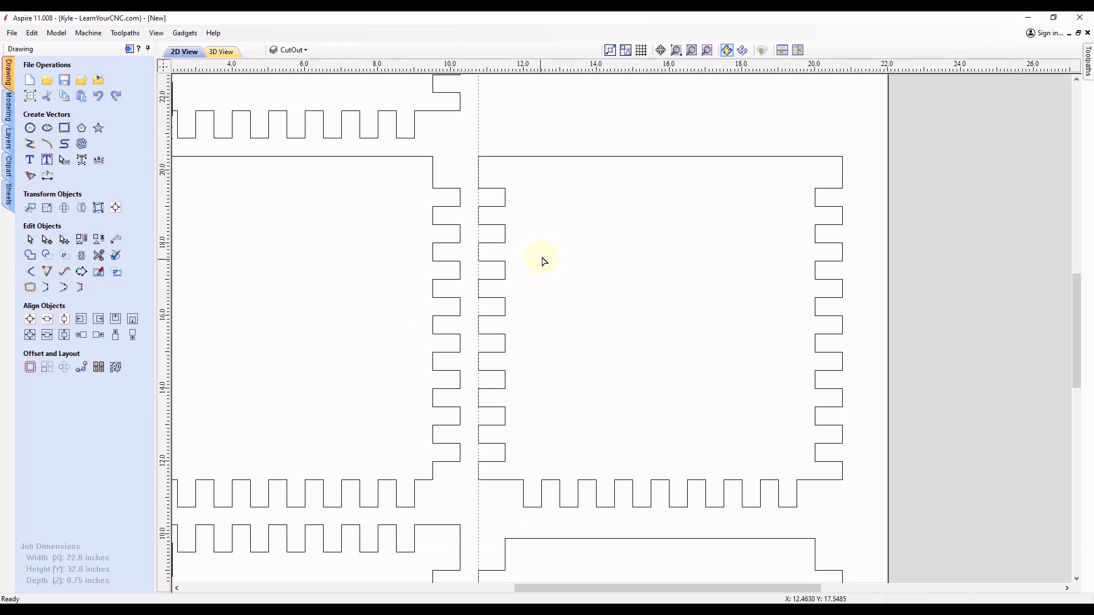